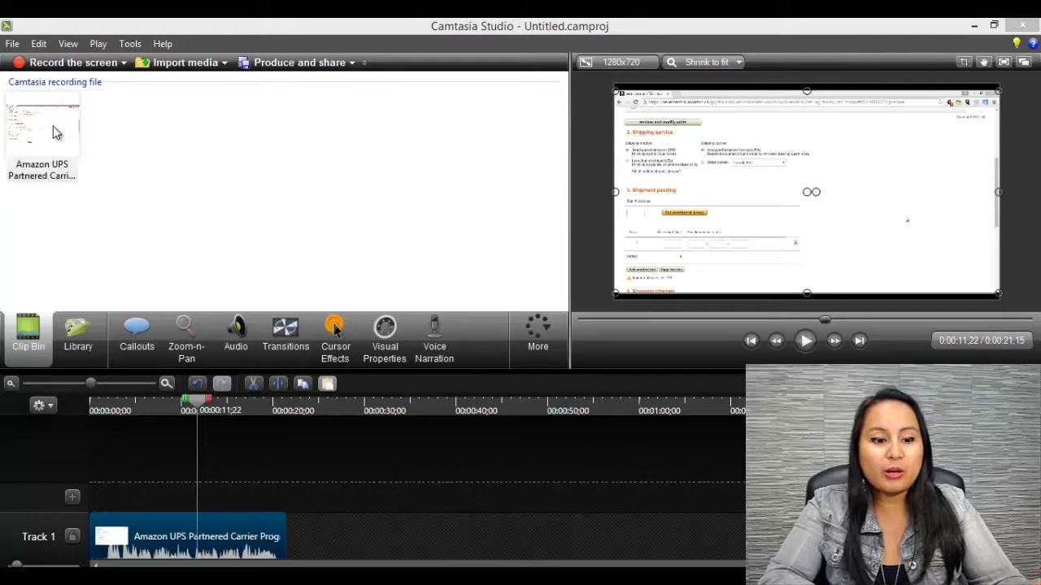
Select the recorded clip on the timeline and move the playhead back to about 6 seconds.
{"action": "left_click", "coordinate": [159, 541]}
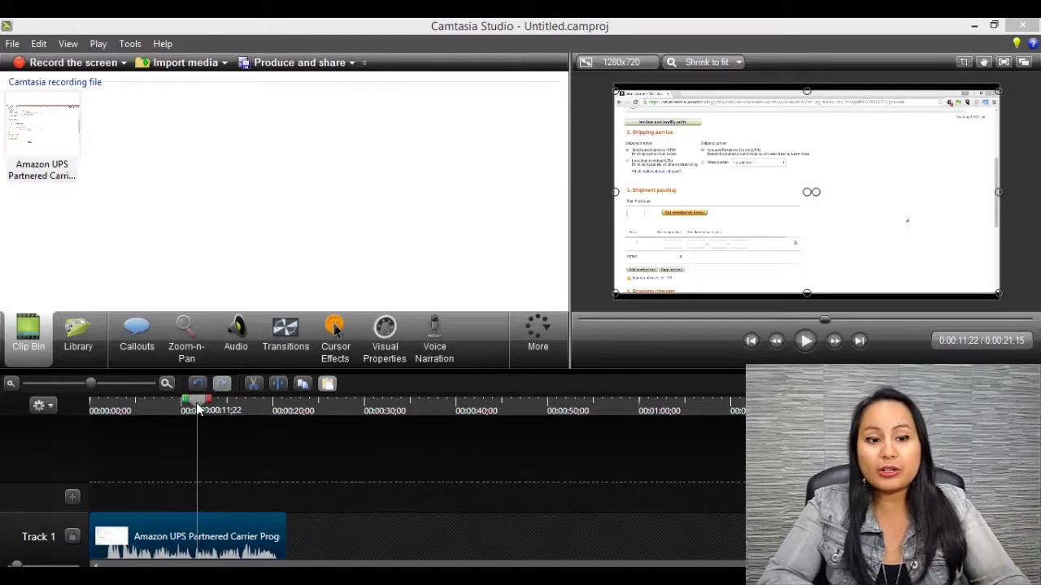
{"action": "left_click_drag", "start_coordinate": [198, 408], "coordinate": [175, 409]}
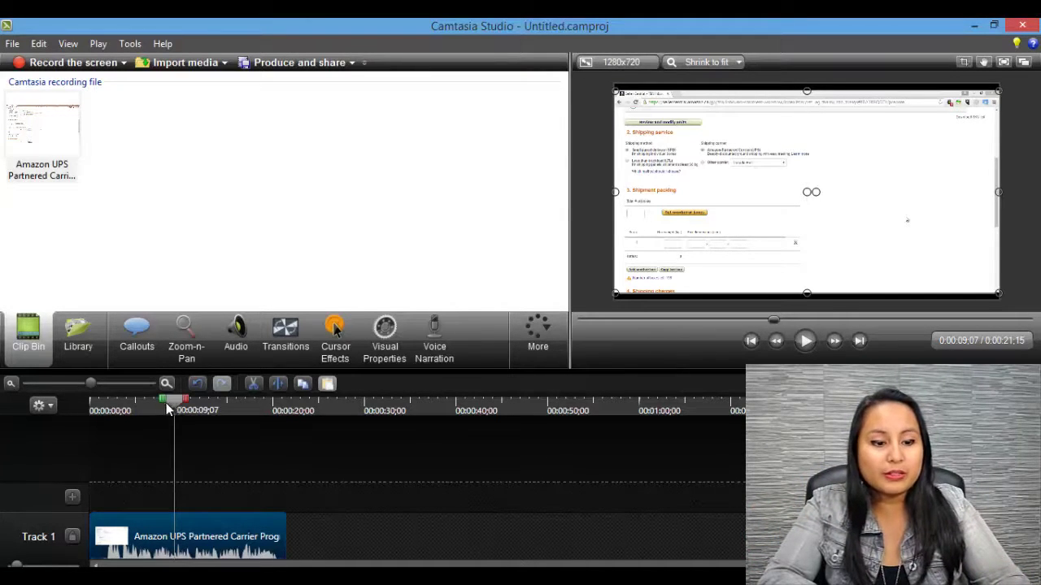
{"action": "left_click_drag", "start_coordinate": [170, 408], "coordinate": [191, 416]}
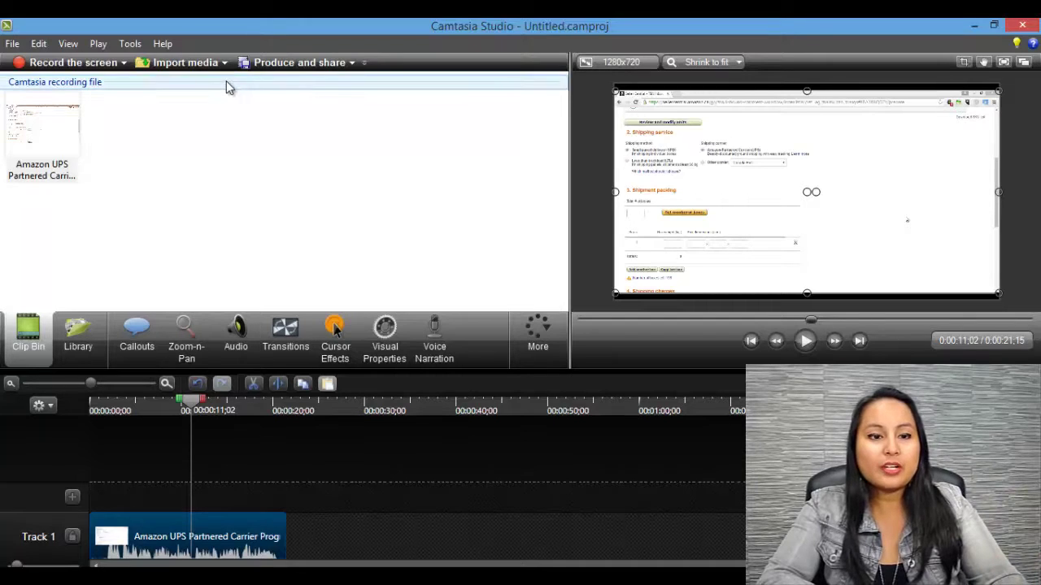
Start a custom production and keep the MP4 - Flash / HTML5 player format.
{"action": "left_click", "coordinate": [252, 68]}
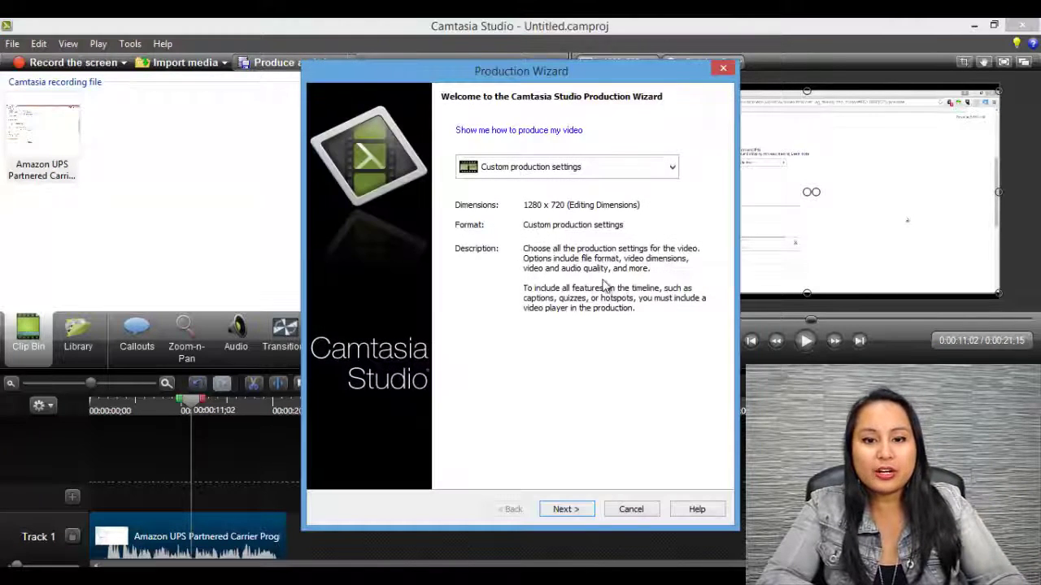
{"action": "left_click", "coordinate": [671, 166]}
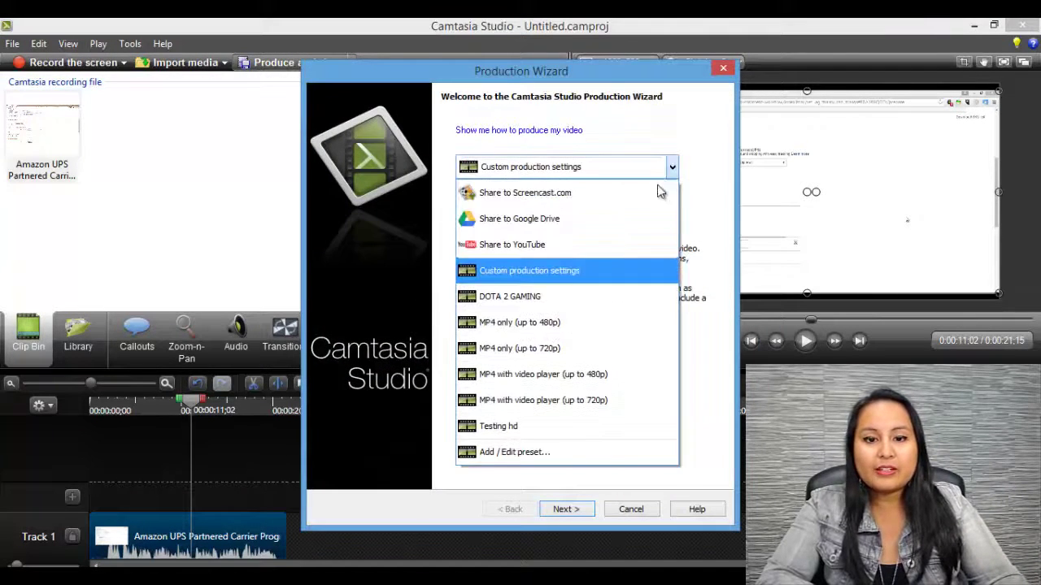
{"action": "left_click", "coordinate": [593, 274]}
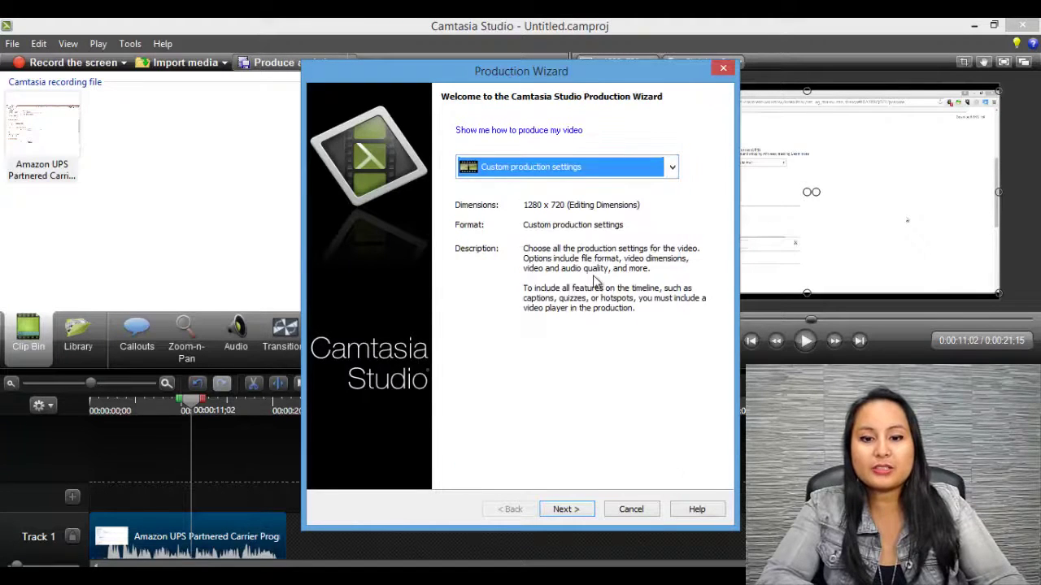
{"action": "left_click", "coordinate": [560, 509]}
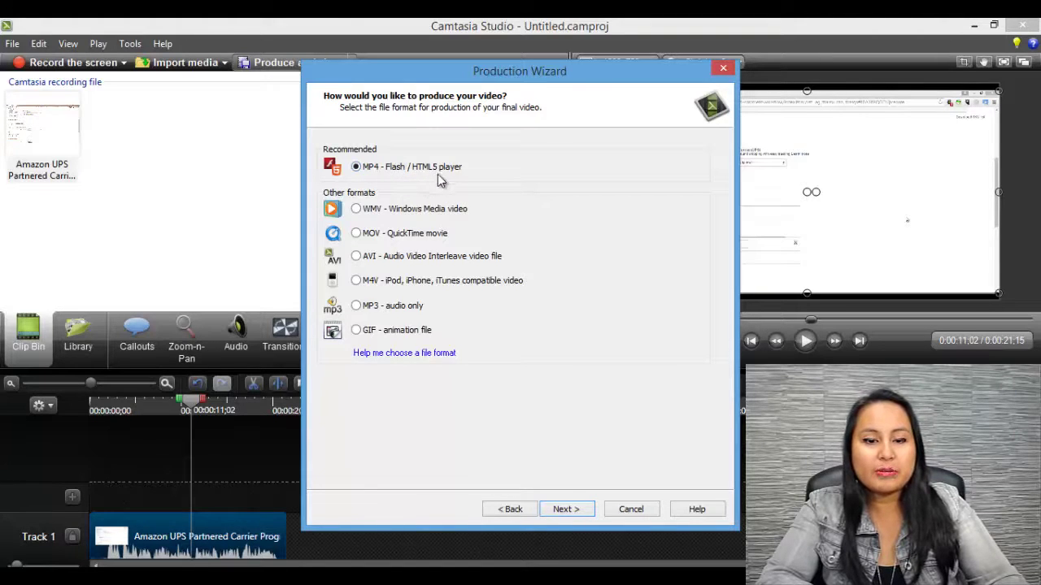
{"action": "left_click", "coordinate": [559, 511]}
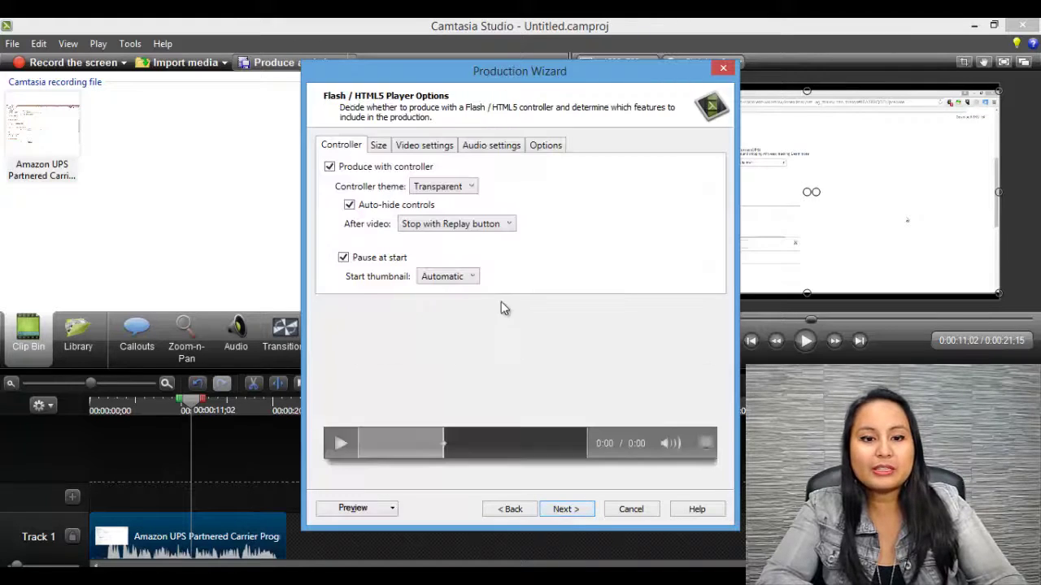
Keep Include watermark on and open the settings for the FINAL Logo - Copy.png watermark.
{"action": "left_click", "coordinate": [561, 510]}
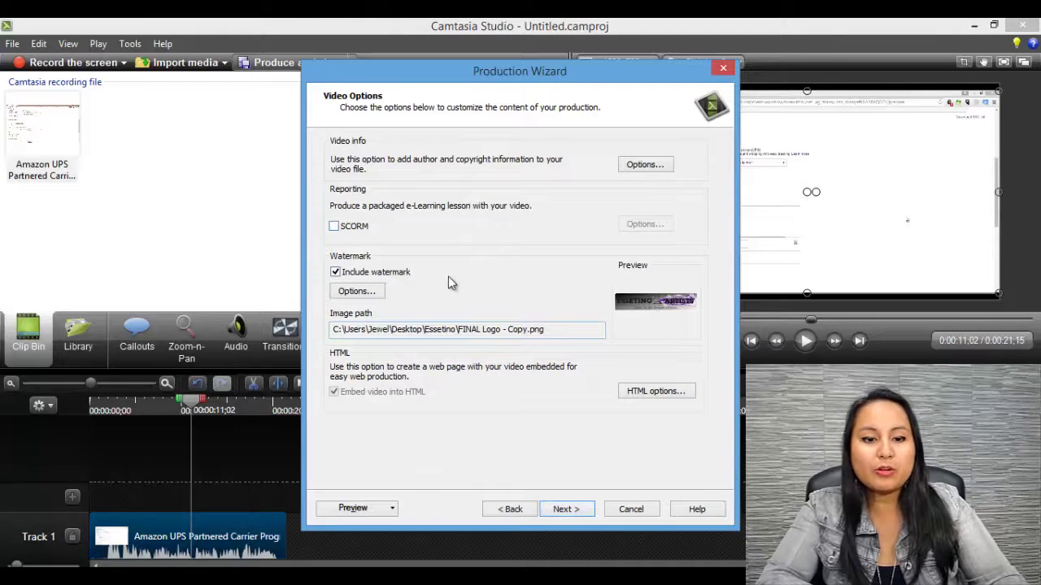
{"action": "left_click", "coordinate": [337, 274]}
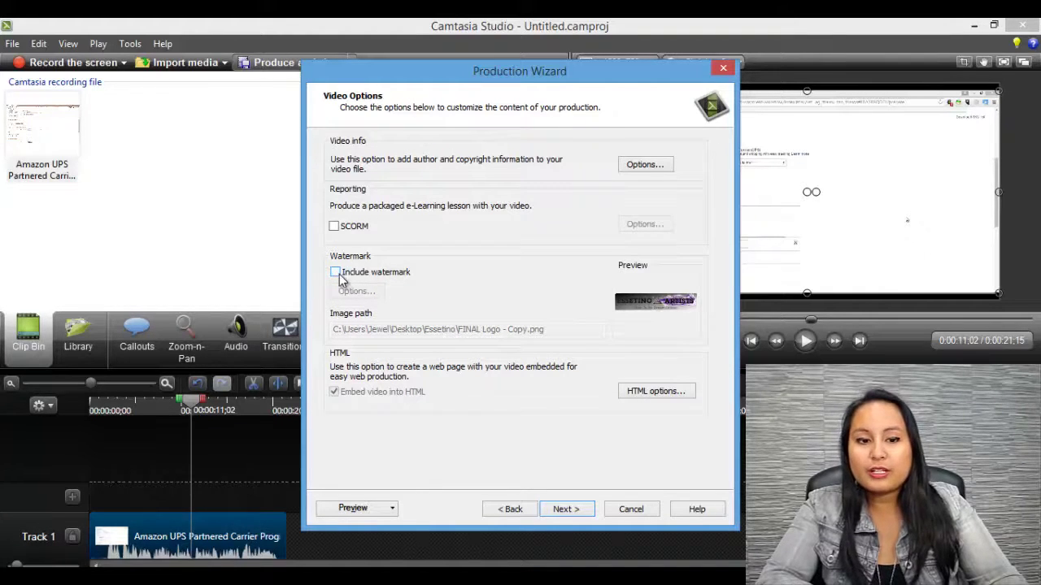
{"action": "left_click", "coordinate": [339, 278]}
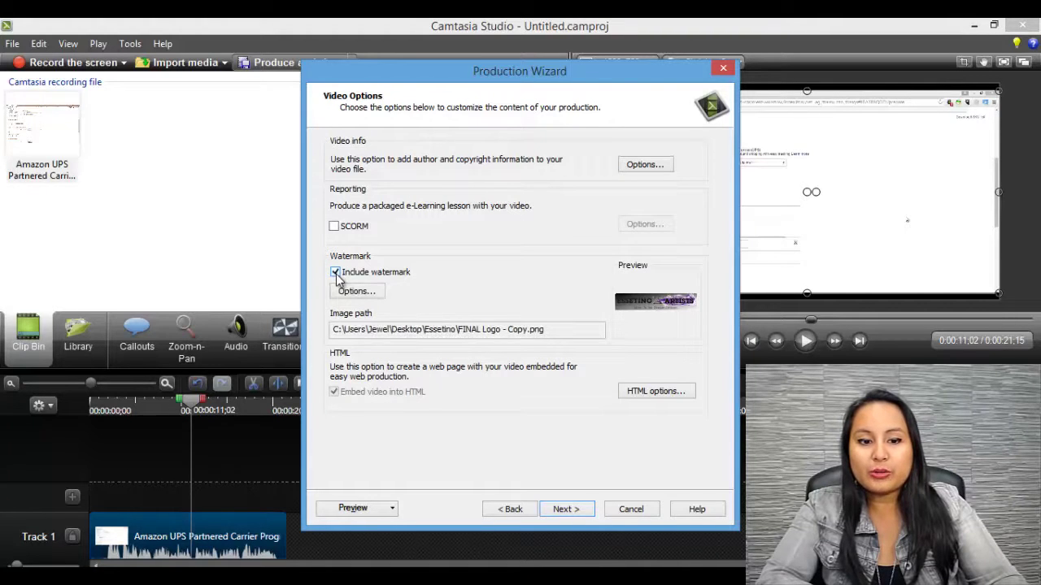
{"action": "left_click", "coordinate": [358, 293]}
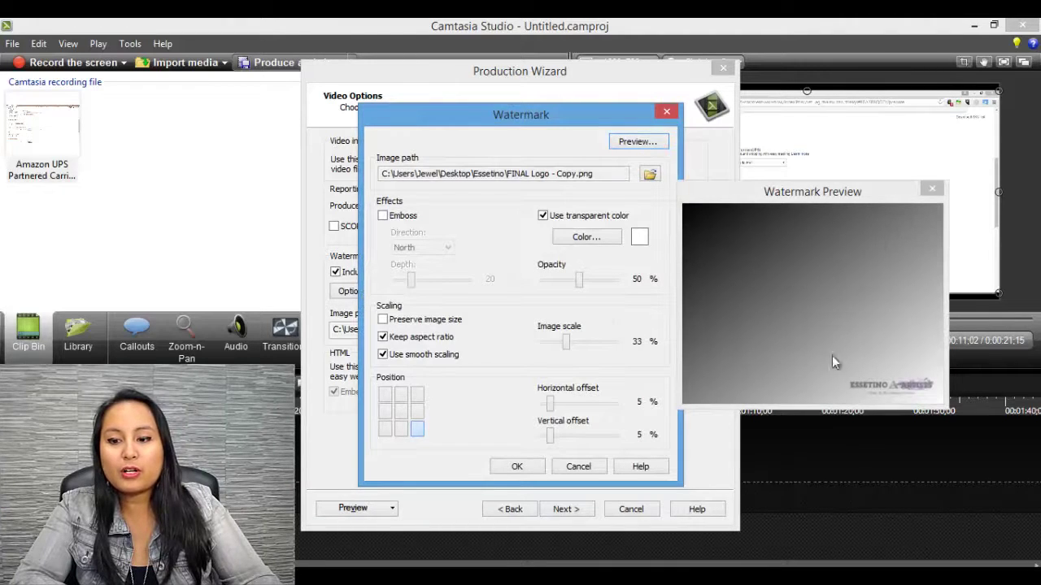
{"action": "left_click", "coordinate": [650, 176]}
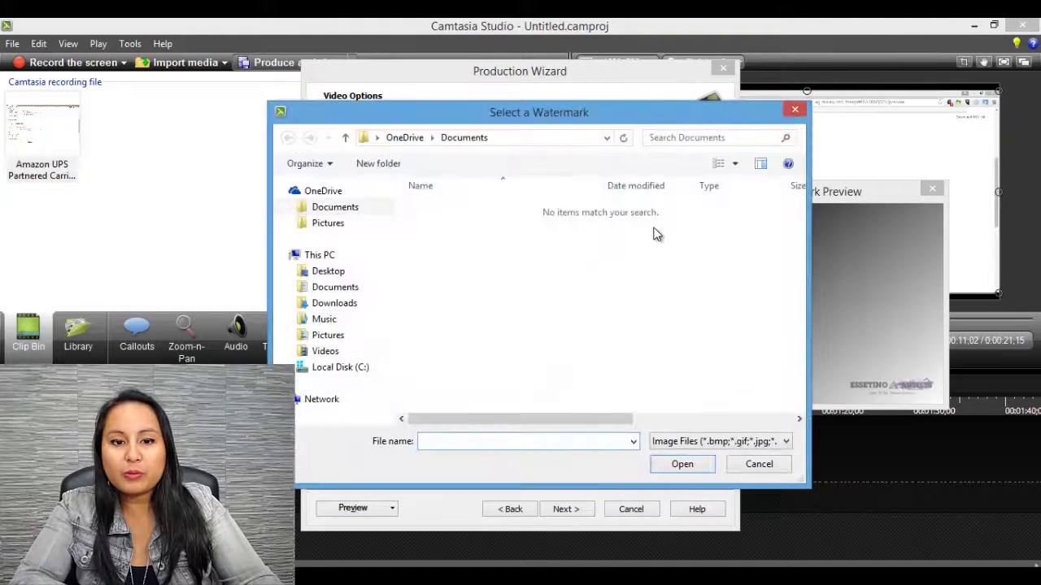
{"action": "left_click", "coordinate": [757, 465]}
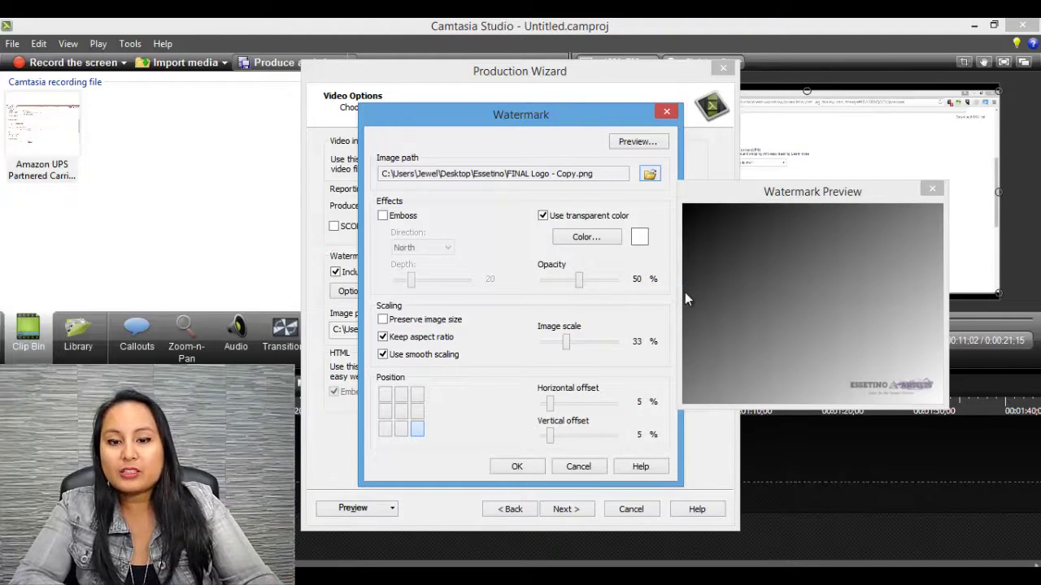
{"action": "left_click", "coordinate": [543, 218]}
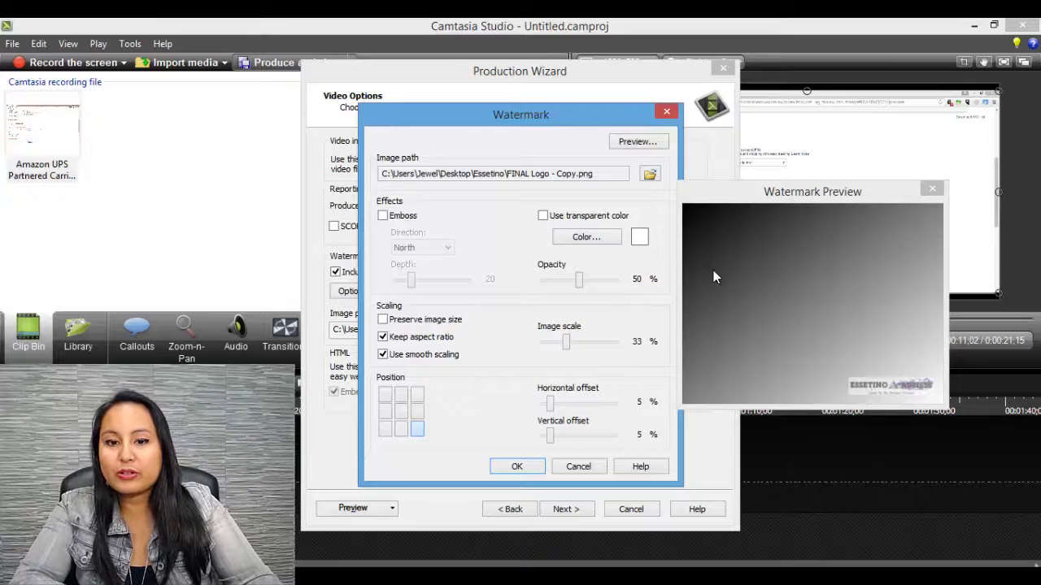
{"action": "left_click", "coordinate": [543, 217]}
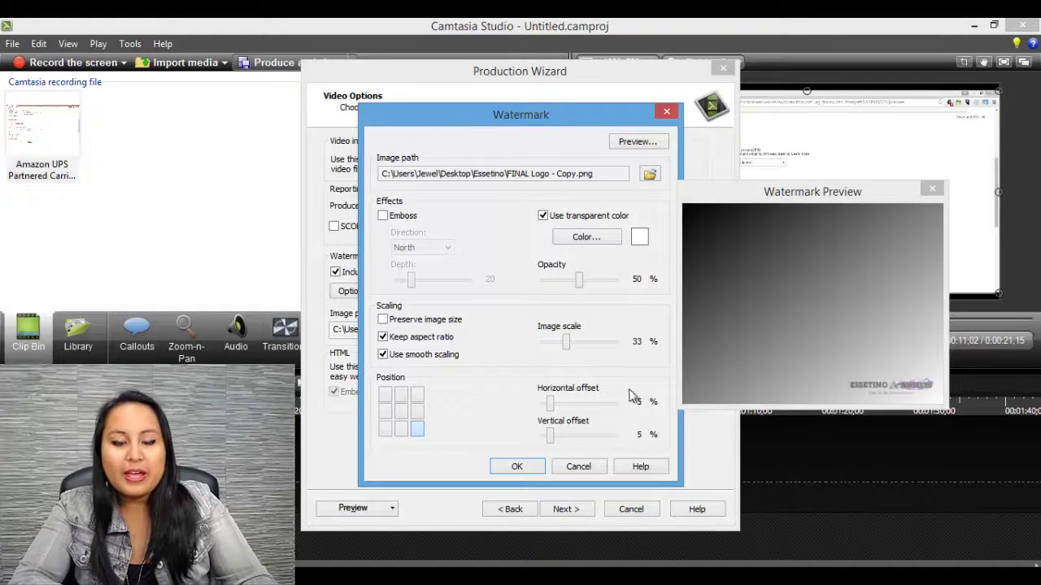
Position the logo watermark bottom-right, keeping 33% image scale and 50% opacity.
{"action": "left_click", "coordinate": [406, 409]}
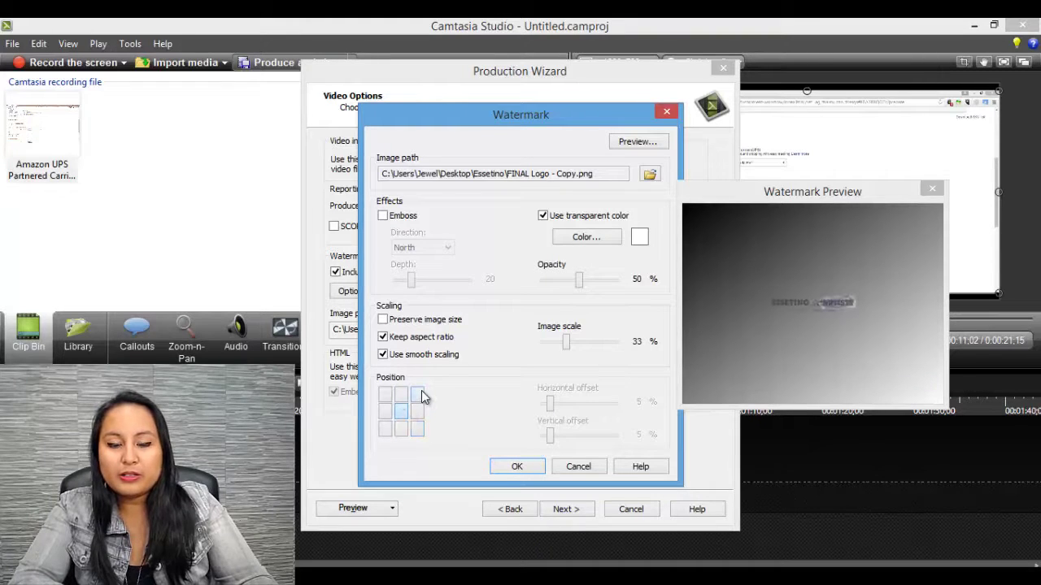
{"action": "left_click", "coordinate": [419, 394]}
{"action": "left_click", "coordinate": [402, 392]}
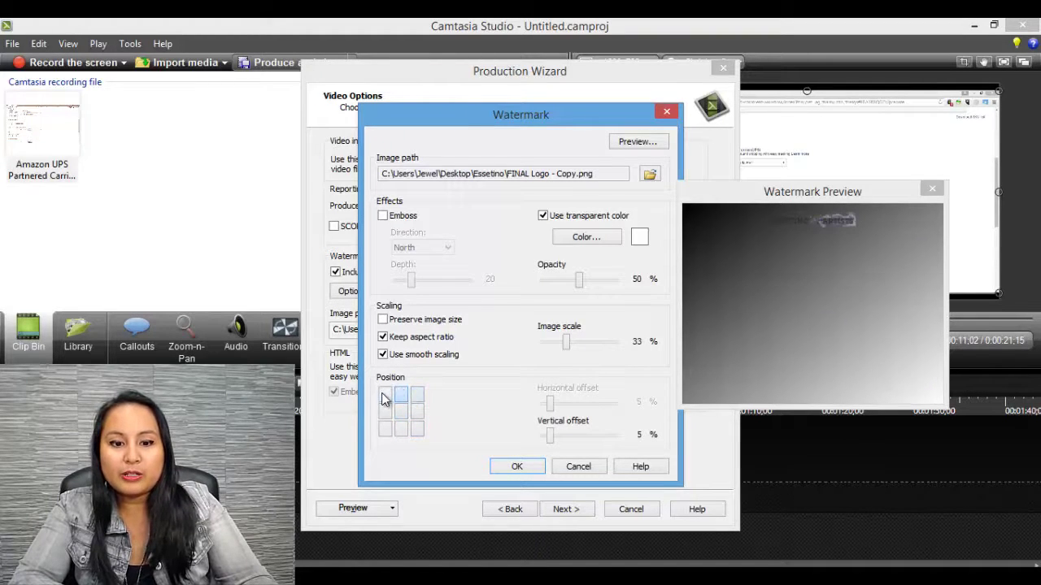
{"action": "left_click", "coordinate": [383, 394]}
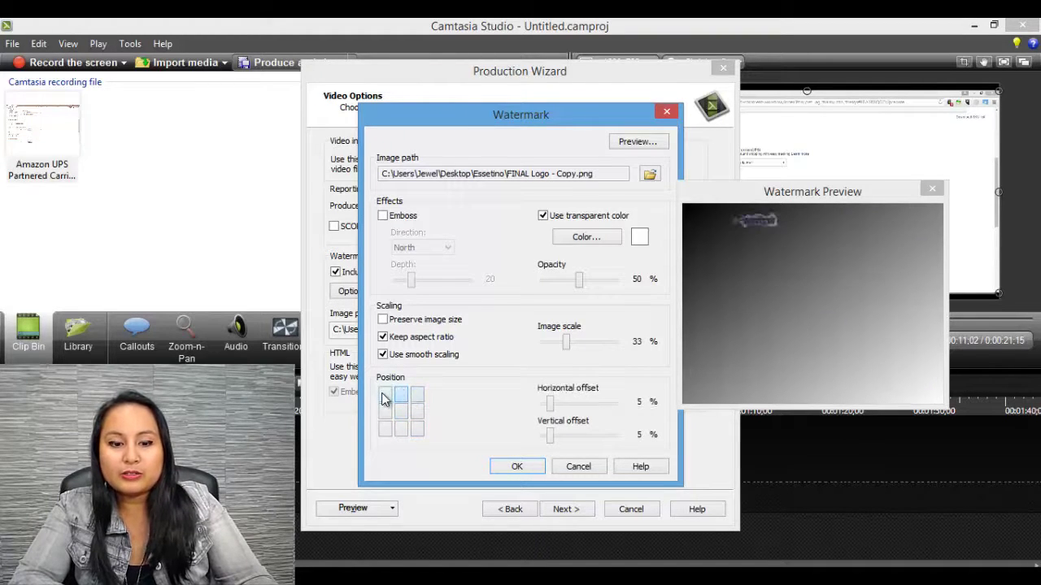
{"action": "left_click", "coordinate": [415, 429]}
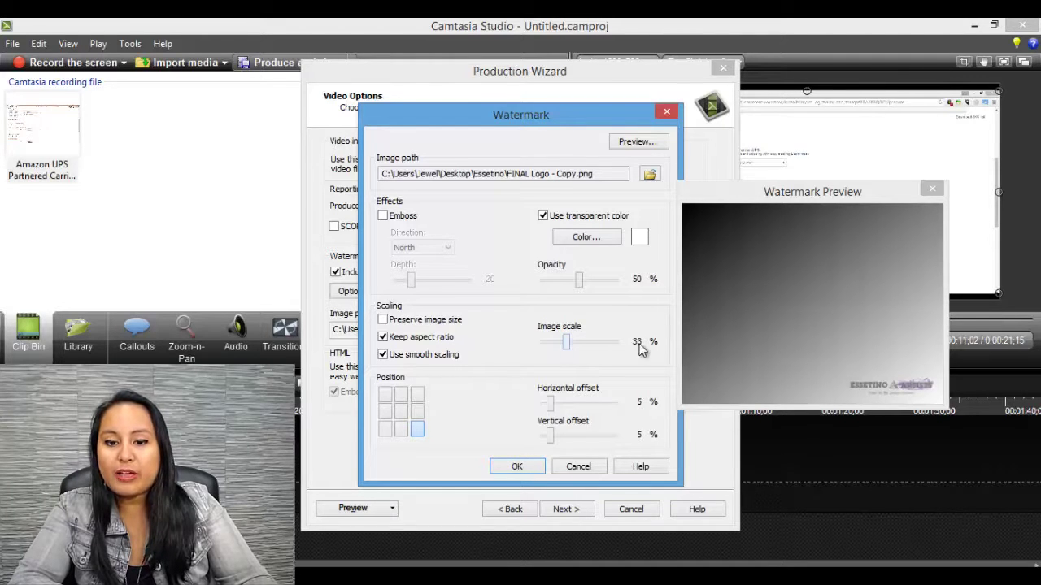
{"action": "mouse_move", "coordinate": [565, 349]}
{"action": "left_mouse_down"}
{"action": "mouse_move", "coordinate": [555, 348]}
{"action": "mouse_move", "coordinate": [599, 348]}
{"action": "mouse_move", "coordinate": [567, 352]}
{"action": "left_mouse_up"}
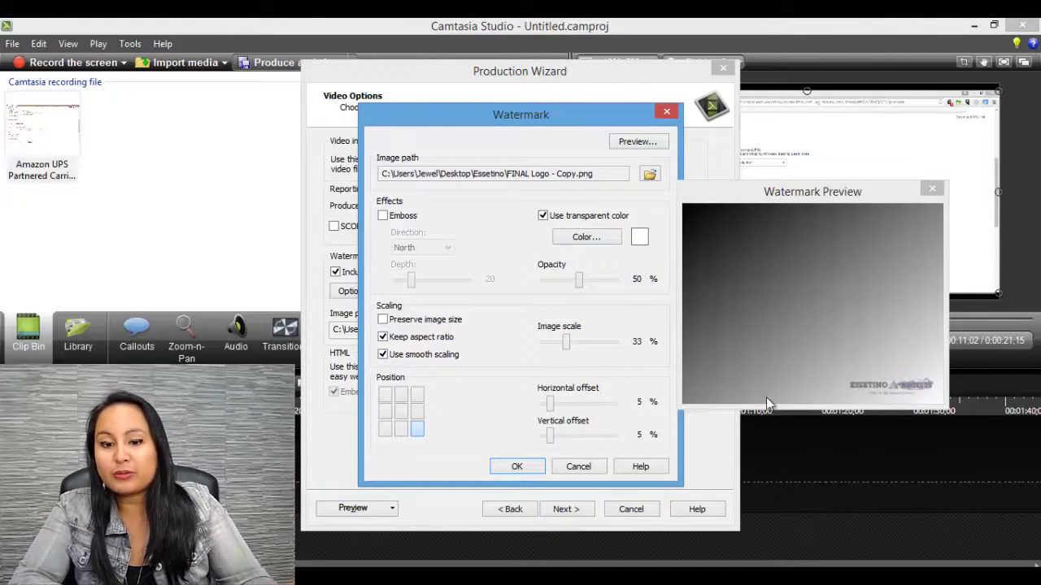
Accept the watermark settings and enter 'Watermark TEST' as the production name.
{"action": "left_click", "coordinate": [496, 470]}
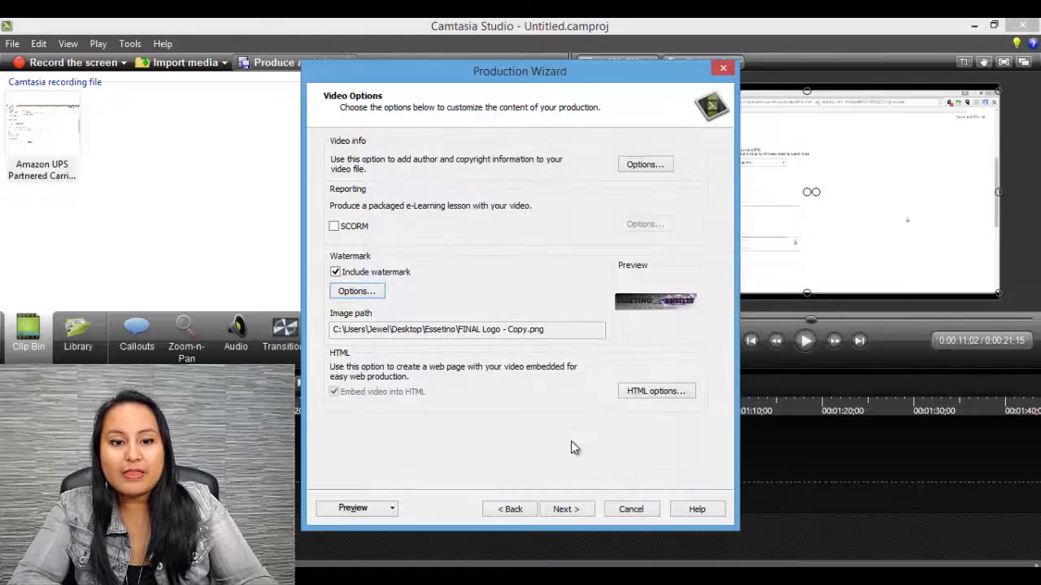
{"action": "left_click", "coordinate": [567, 509]}
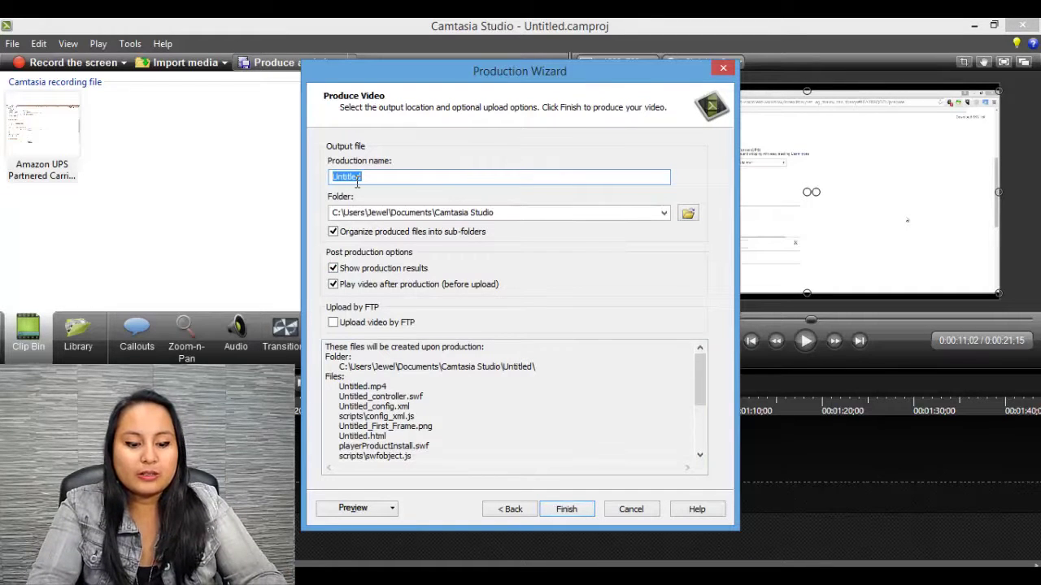
{"action": "type", "text": "WA"}
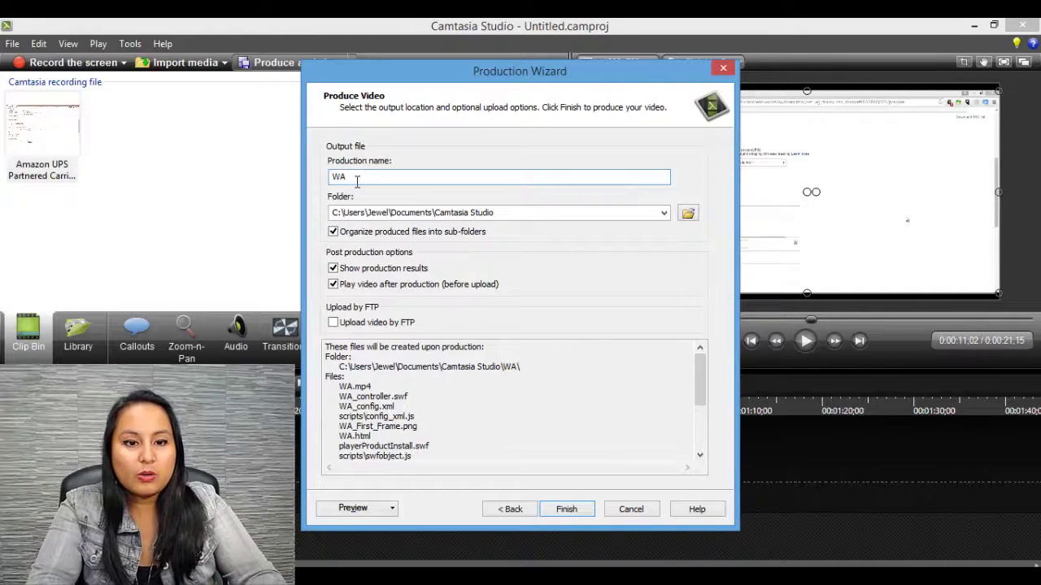
{"action": "key", "text": "BackSpace"}
{"action": "type", "text": "aterma"}
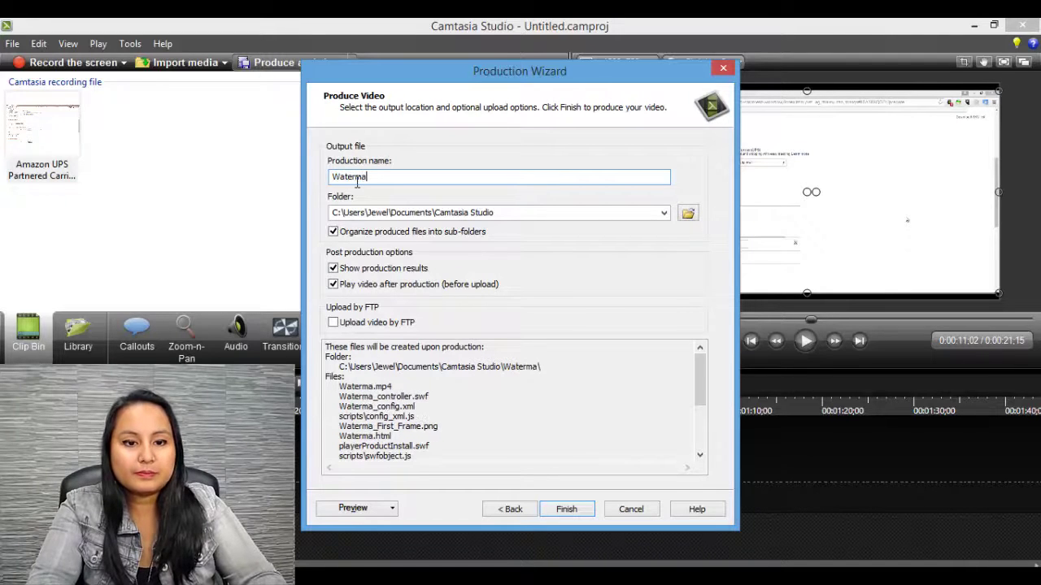
{"action": "type", "text": "rk TEST"}
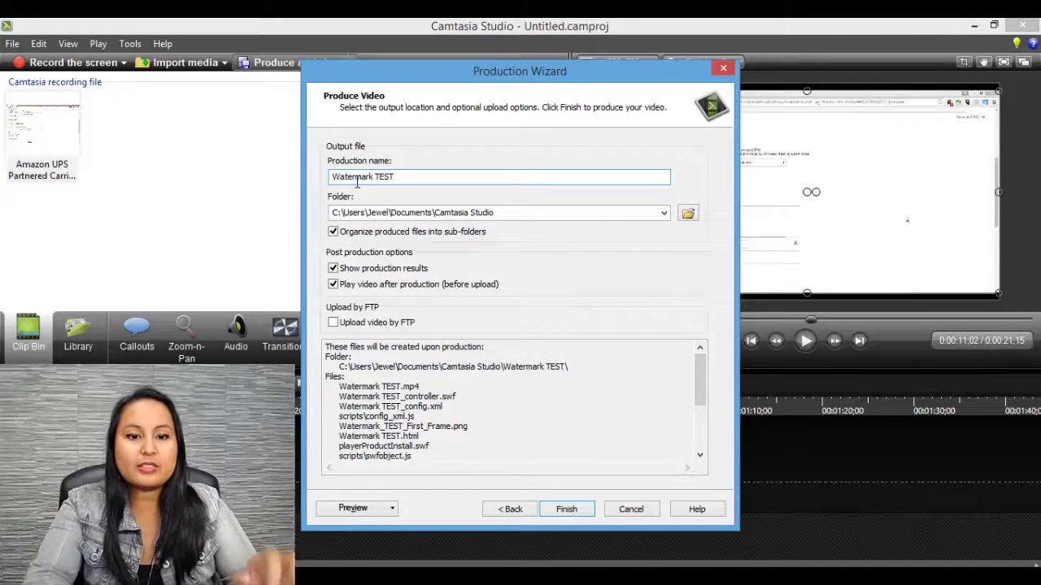
Produce Watermark TEST.mp4, then dismiss the blocked-content bar and close the Internet Explorer preview.
{"action": "left_click", "coordinate": [569, 513]}
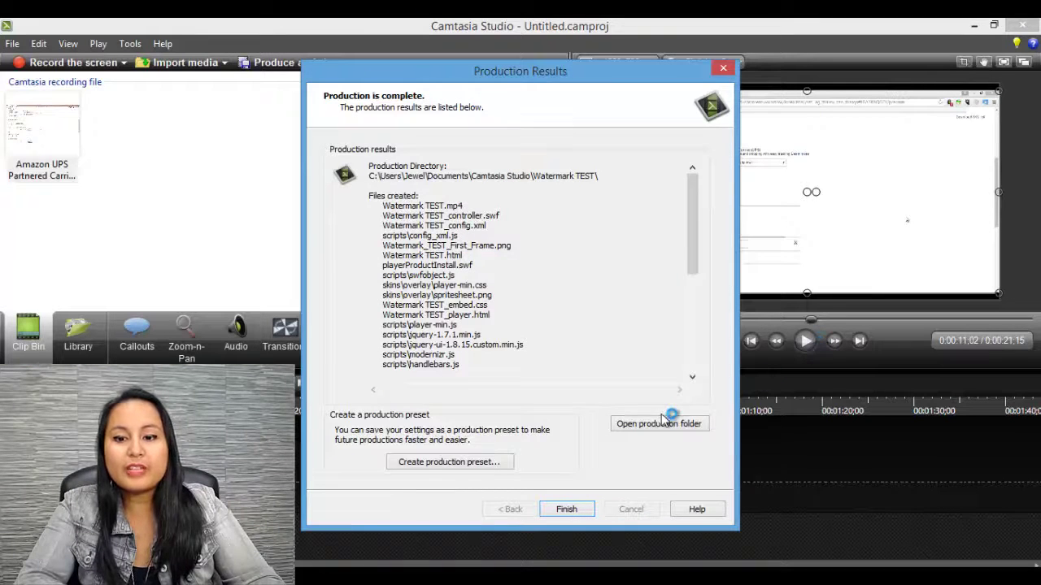
{"action": "left_click", "coordinate": [659, 423]}
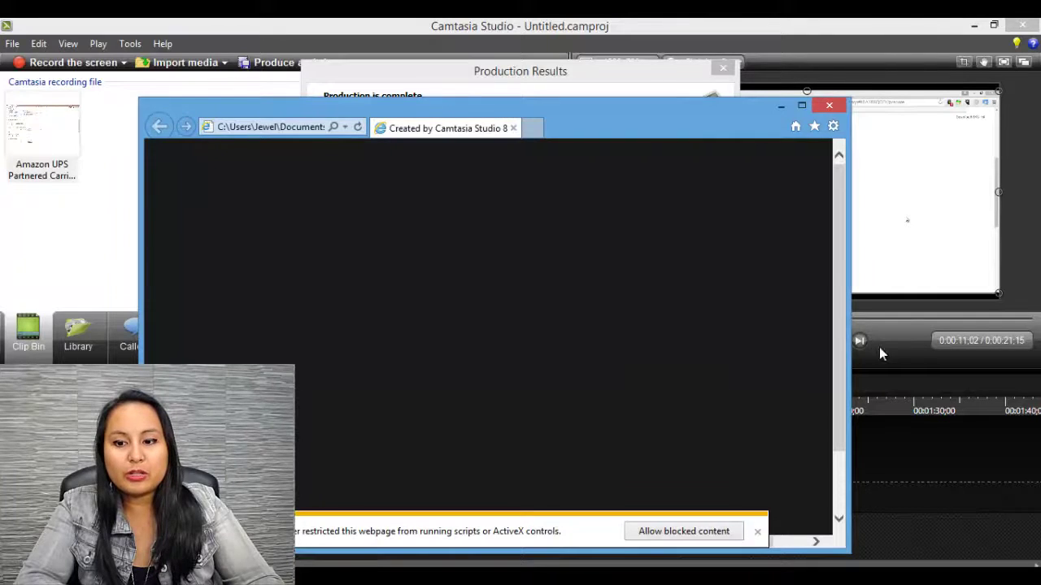
{"action": "left_click_drag", "start_coordinate": [835, 361], "coordinate": [838, 488]}
{"action": "left_click", "coordinate": [758, 535]}
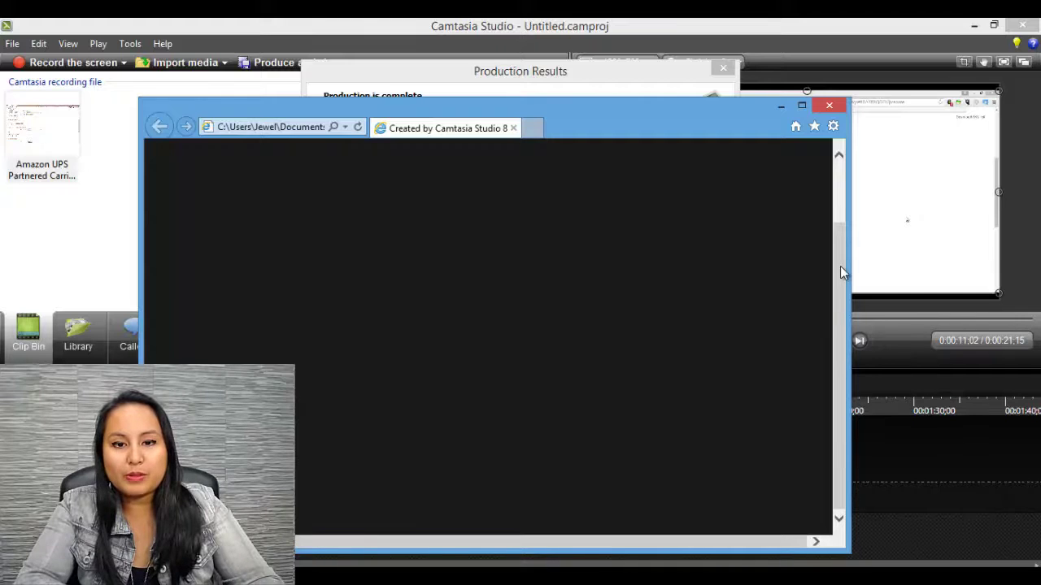
{"action": "left_click", "coordinate": [830, 106]}
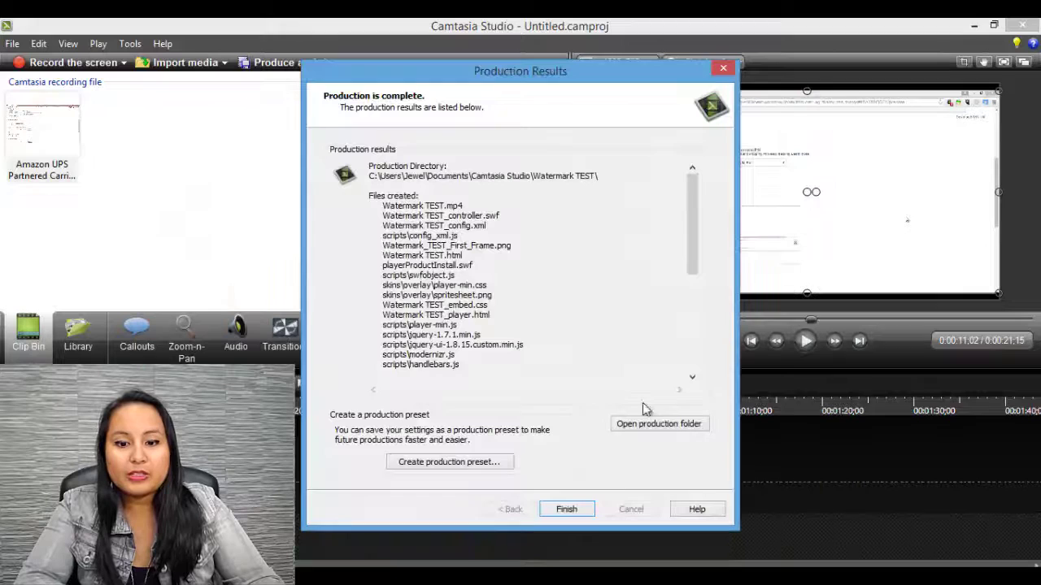
Open the Watermark TEST production folder and launch Watermark TEST.mp4 in a media player.
{"action": "left_click", "coordinate": [647, 431]}
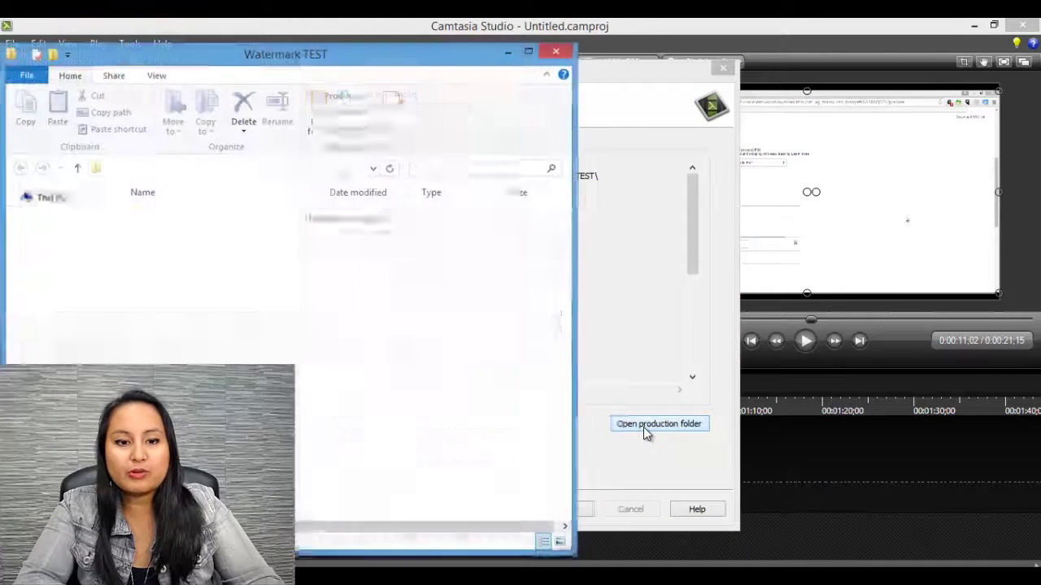
{"action": "left_click", "coordinate": [183, 282]}
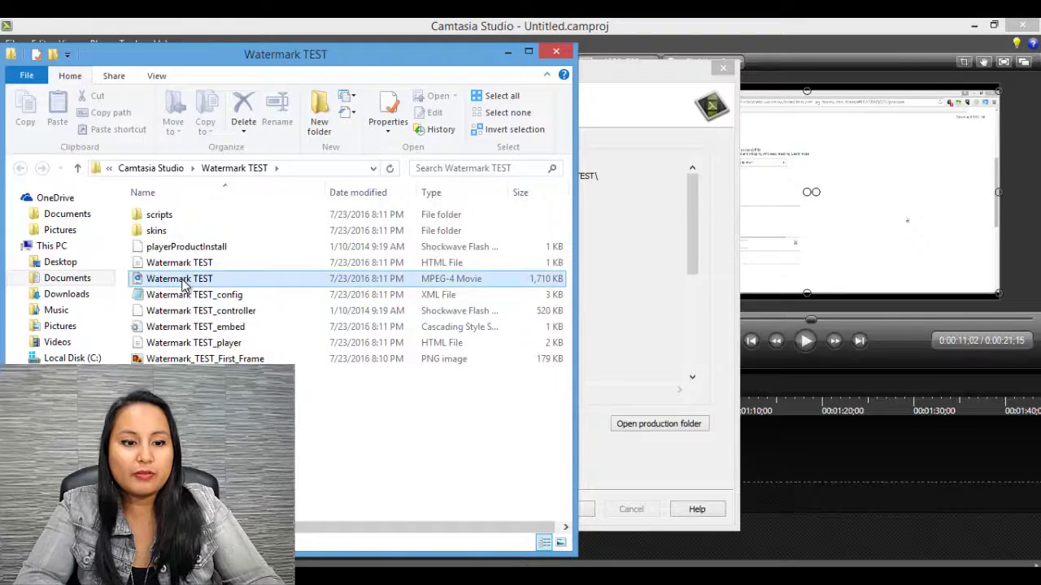
{"action": "left_click", "coordinate": [185, 284]}
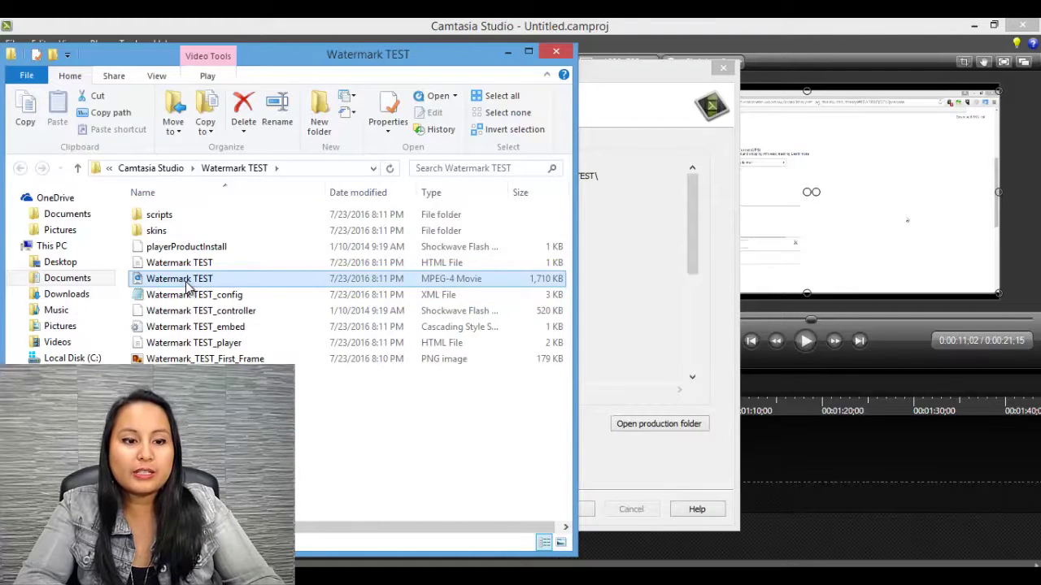
{"action": "double_click", "coordinate": [187, 285]}
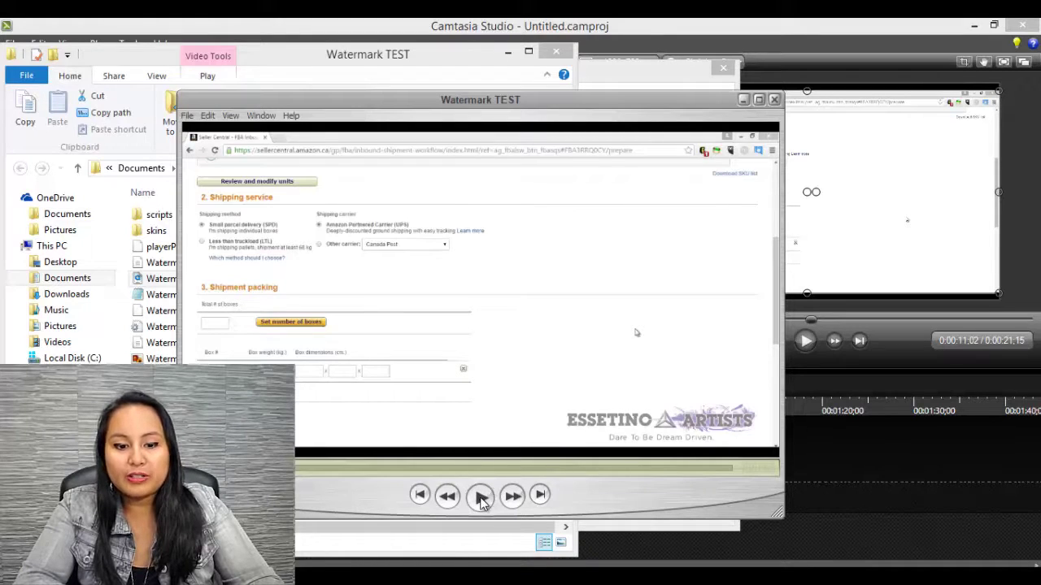
Play Watermark TEST.mp4 in QuickTime, then pause to check the bottom-right ESSETINO ARTISTS watermark.
{"action": "left_click", "coordinate": [481, 497]}
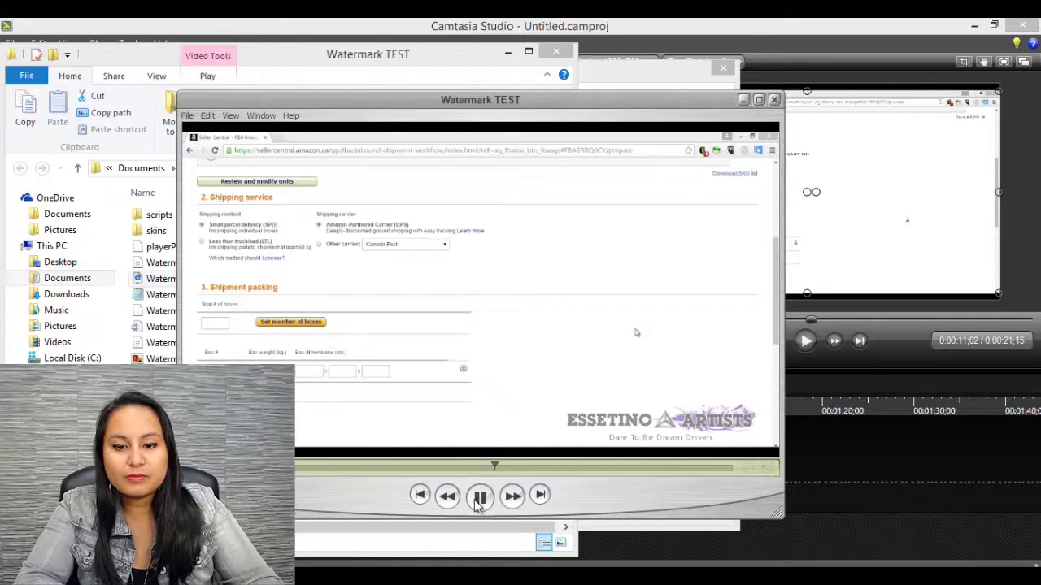
{"action": "left_click", "coordinate": [479, 498]}
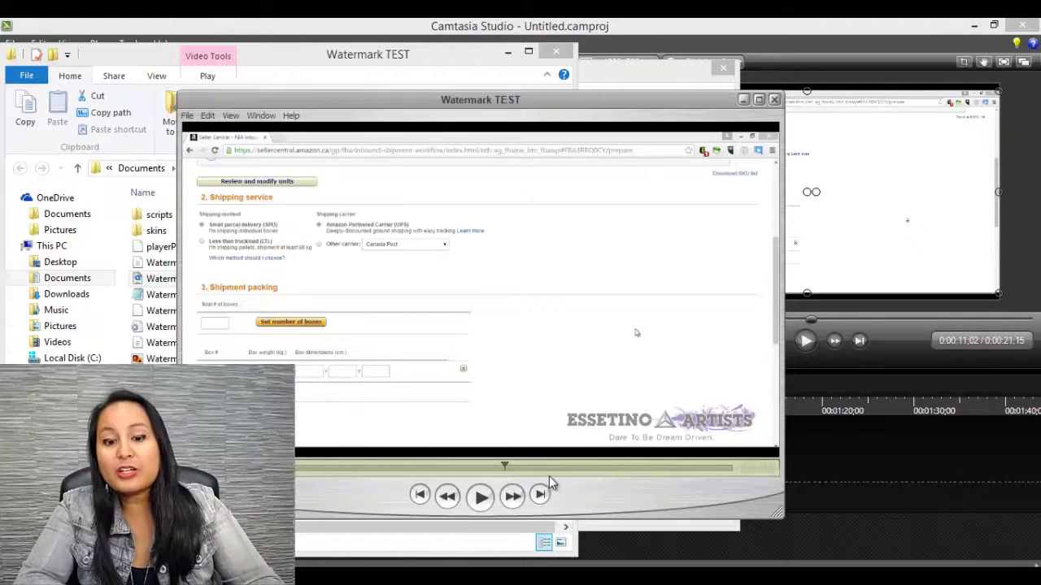